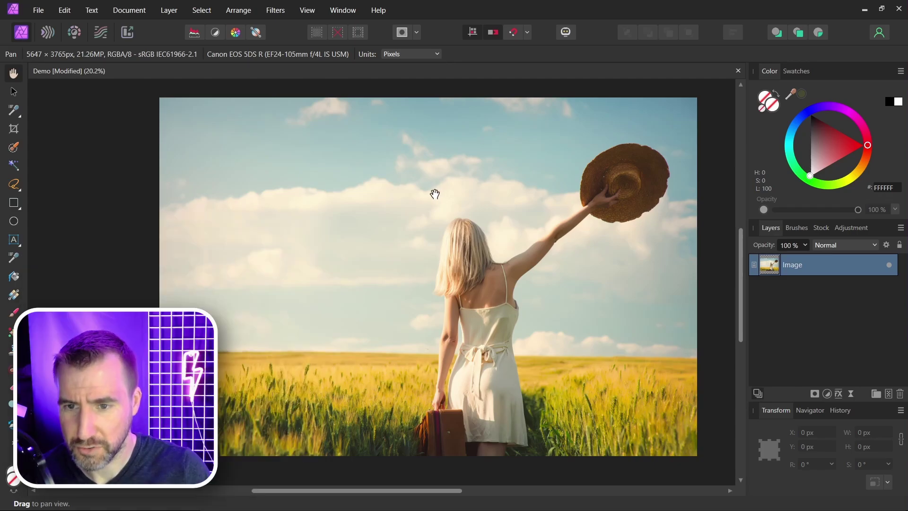
- Extend the canvas leftward with the Crop Tool to 7495 × 3765 px
{"action": "scroll", "coordinate": [434, 194], "scroll_direction": "down", "scroll_amount": 1}
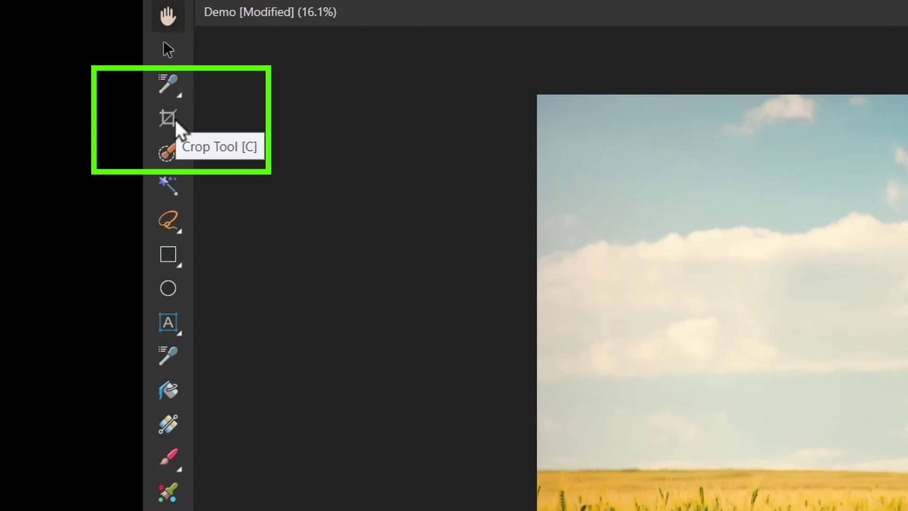
{"action": "left_click", "coordinate": [174, 118]}
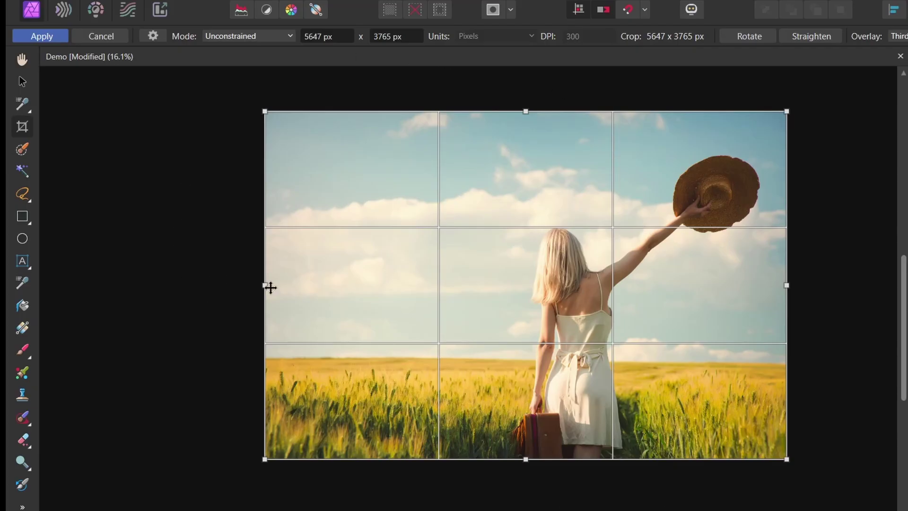
{"action": "left_click_drag", "start_coordinate": [265, 287], "coordinate": [94, 290]}
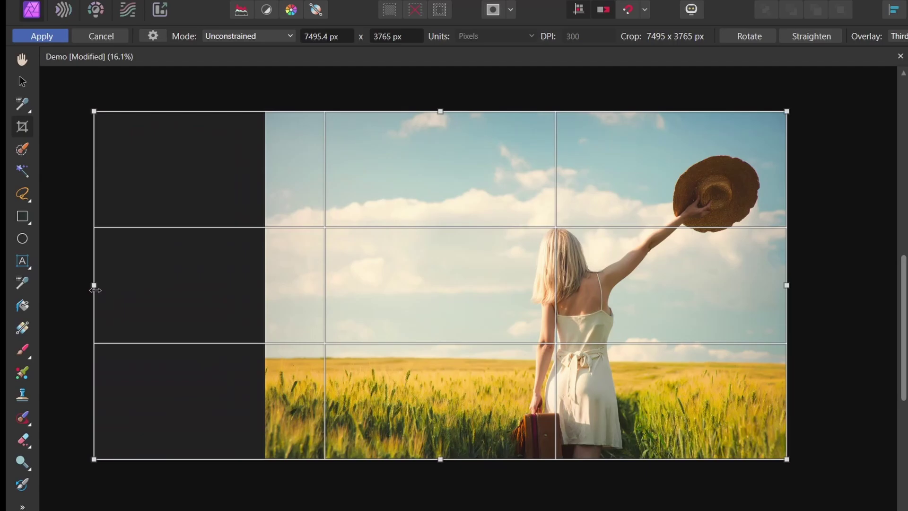
{"action": "left_click", "coordinate": [56, 35]}
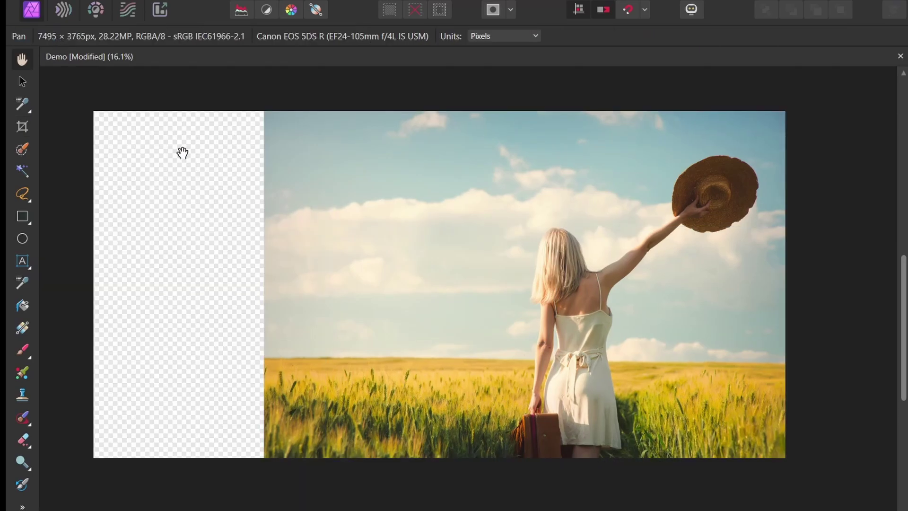
- Choose the Rectangular Marquee Tool from the selection tool flyout
{"action": "key", "text": "l"}
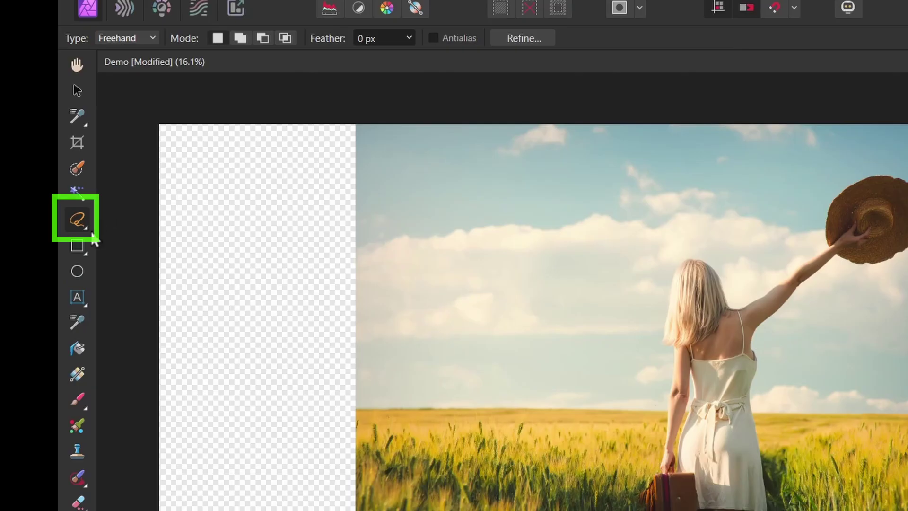
{"action": "left_click", "coordinate": [16, 182]}
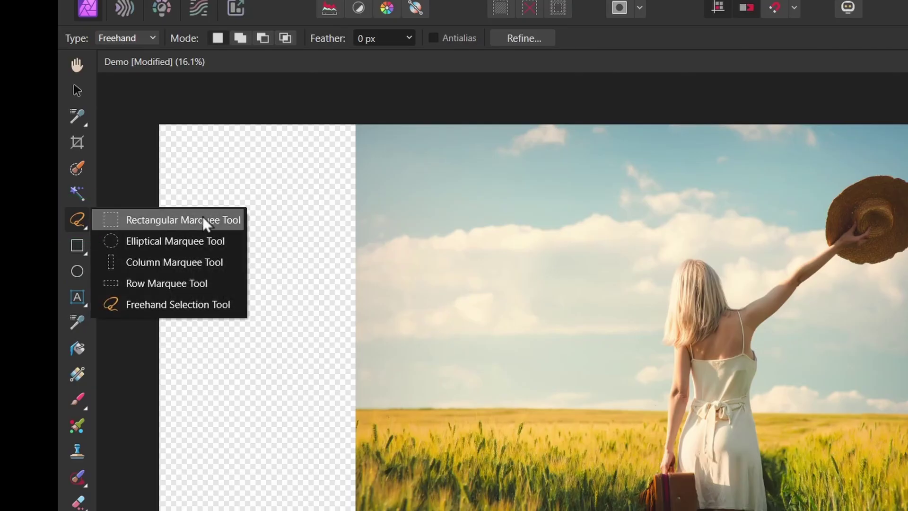
{"action": "left_click", "coordinate": [169, 220]}
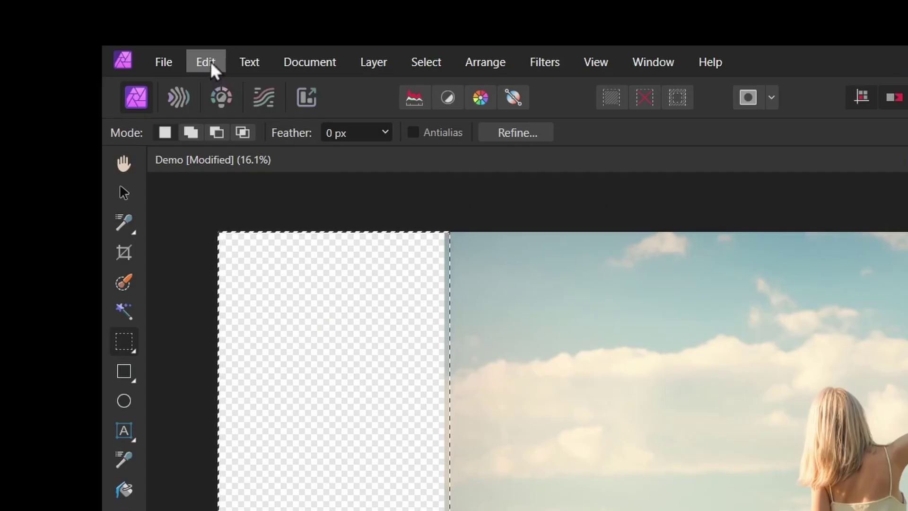
- Find Edit > Inpaint greyed out, then rasterize the Image layer to a pixel layer
{"action": "left_click", "coordinate": [64, 9]}
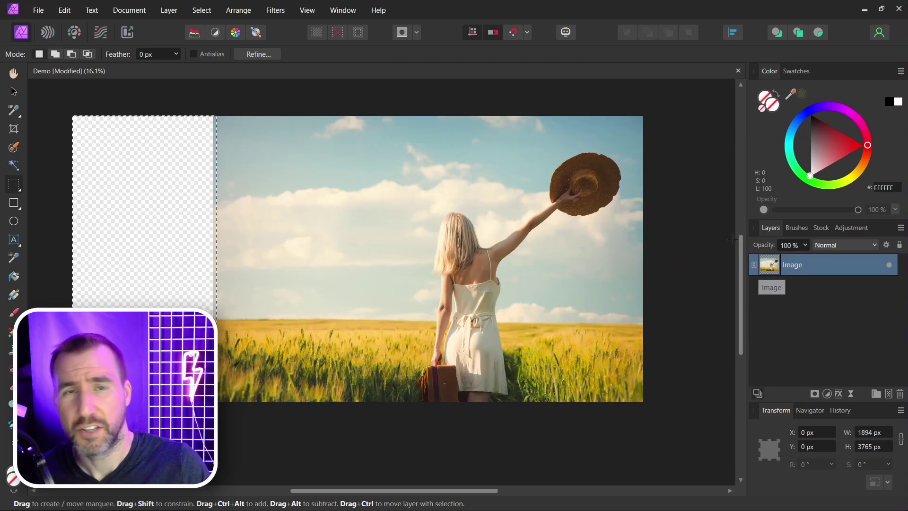
{"action": "key", "text": "Escape"}
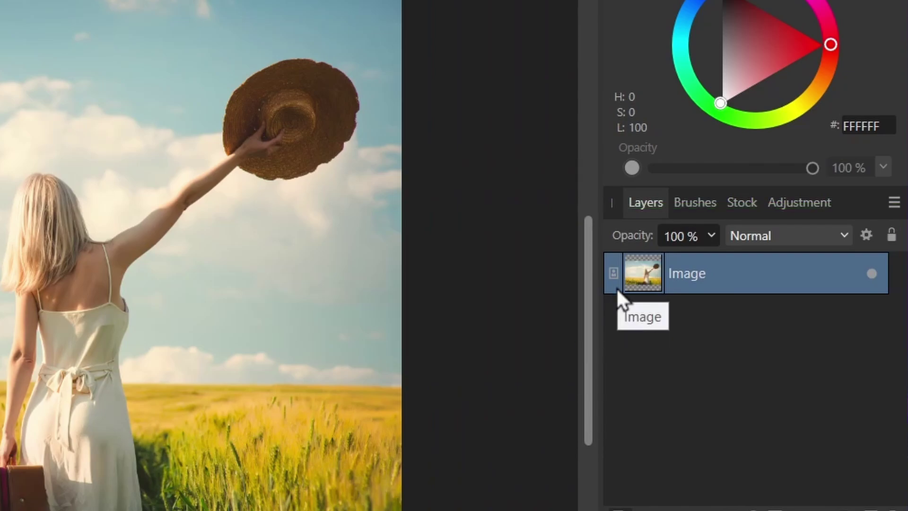
{"action": "right_click", "coordinate": [654, 283]}
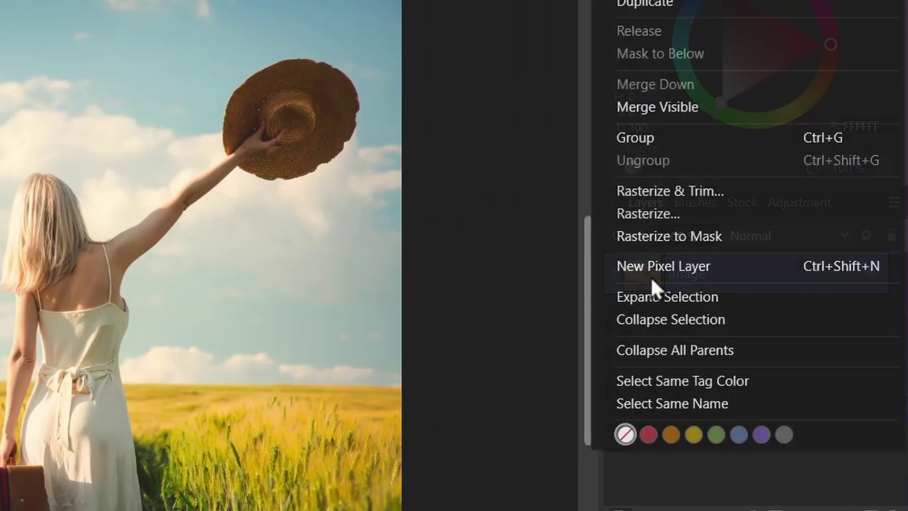
{"action": "left_click", "coordinate": [658, 215]}
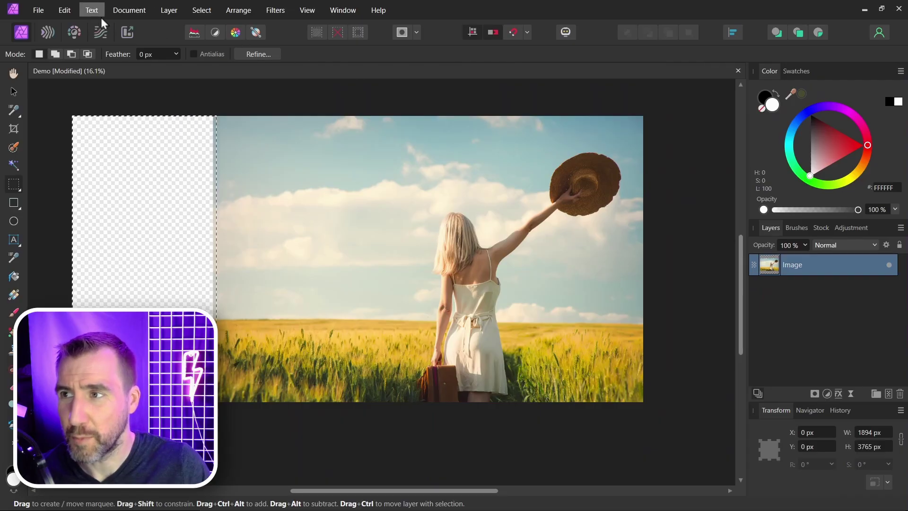
- Apply Edit > Inpaint to the selected left transparent strip
{"action": "left_click", "coordinate": [63, 10]}
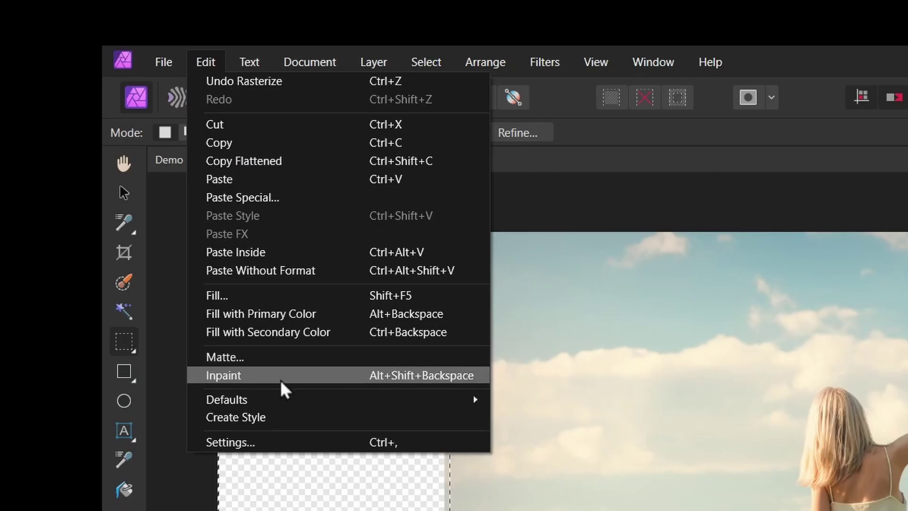
{"action": "left_click", "coordinate": [281, 381]}
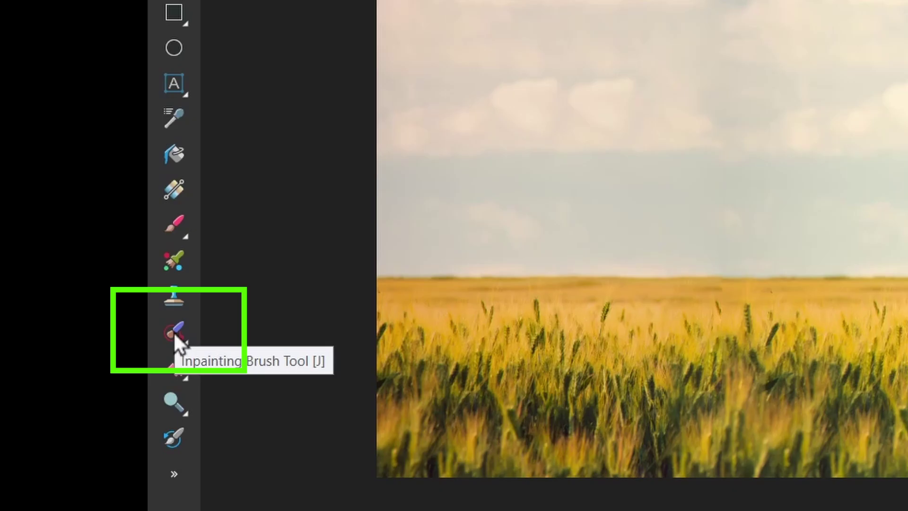
- Select the Inpainting Brush Tool and enlarge its brush size
{"action": "left_click", "coordinate": [174, 333]}
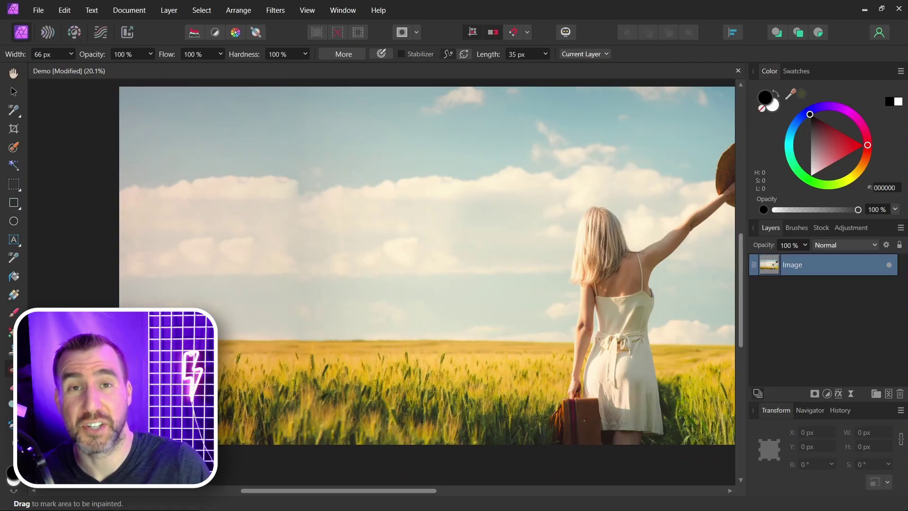
{"action": "scroll", "coordinate": [314, 172], "scroll_direction": "down", "scroll_amount": 2}
{"action": "key", "text": "bracketright"}
{"action": "key", "text": "bracketright"}
{"action": "key", "text": "bracketright"}
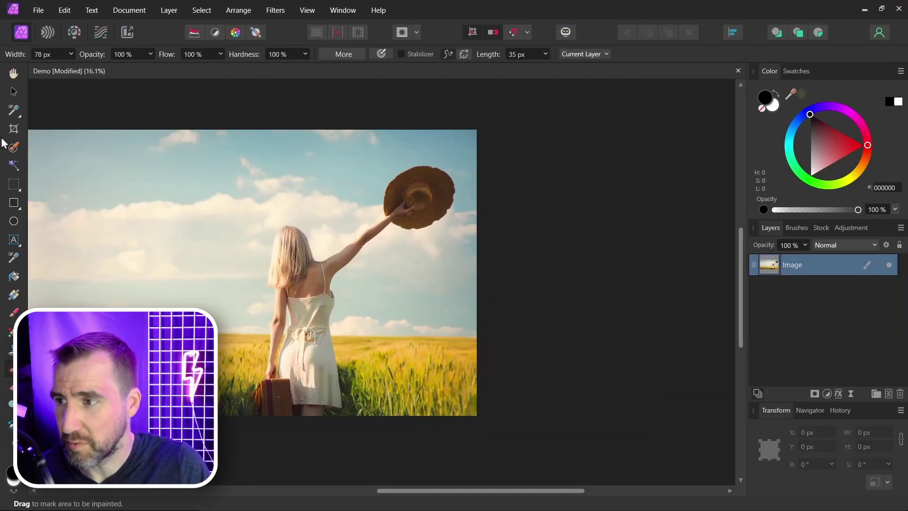
- Crop the canvas outward on the right to 9506 × 3765 px
{"action": "left_click", "coordinate": [14, 129]}
{"action": "left_click_drag", "start_coordinate": [478, 273], "coordinate": [632, 285]}
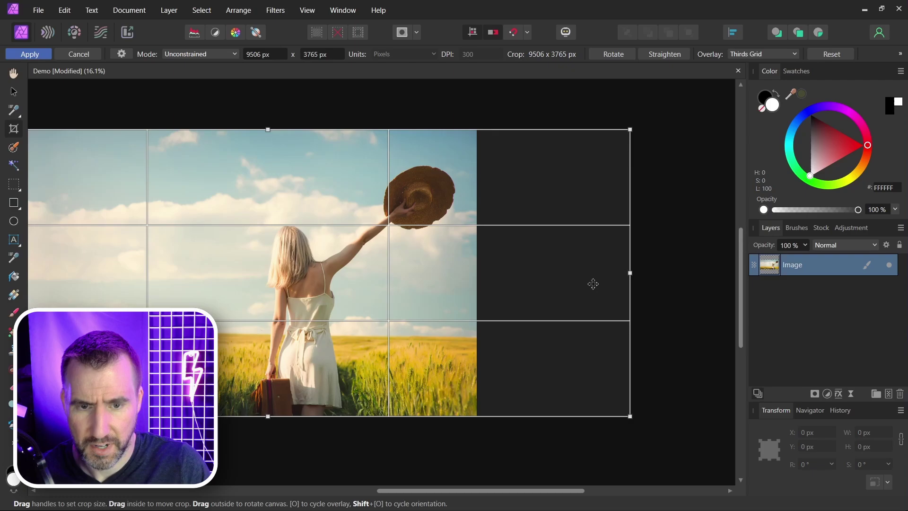
{"action": "key", "text": "h"}
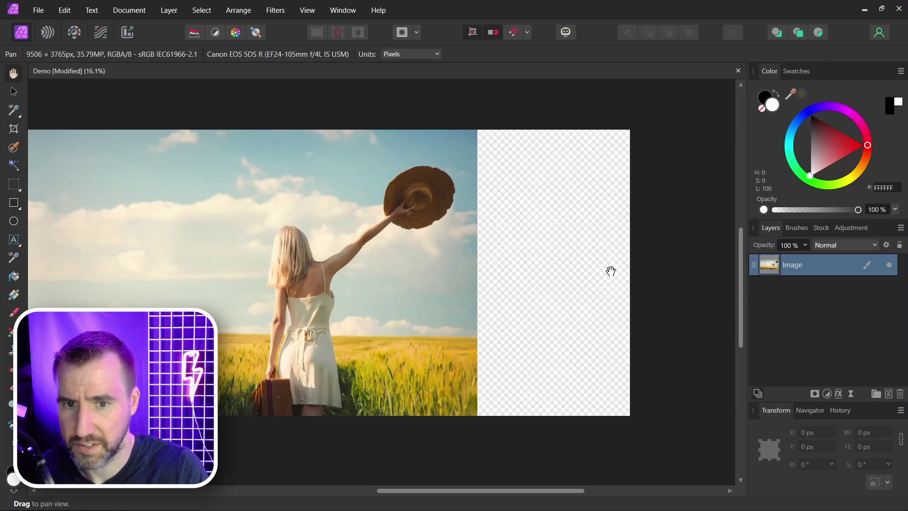
- Marquee-select the new transparent strip on the right with the Rectangular Marquee
{"action": "left_click", "coordinate": [14, 186]}
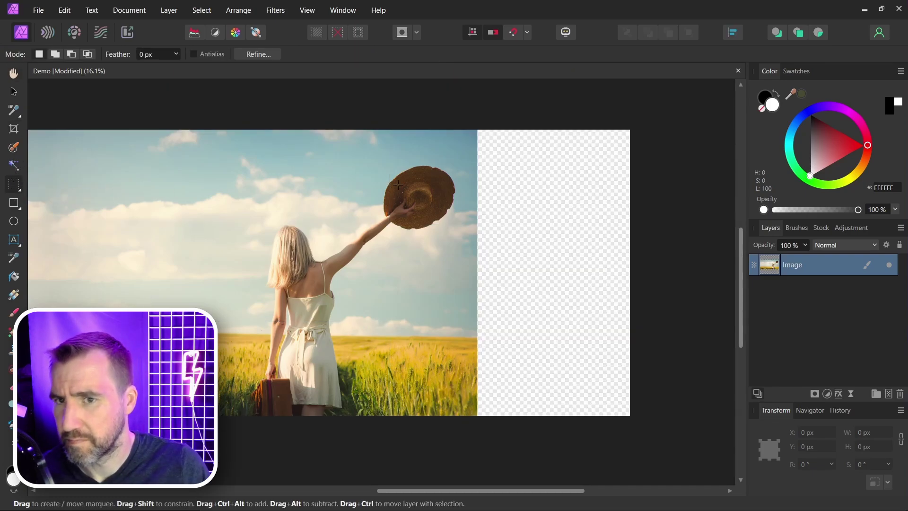
{"action": "left_click_drag", "start_coordinate": [470, 124], "coordinate": [499, 161]}
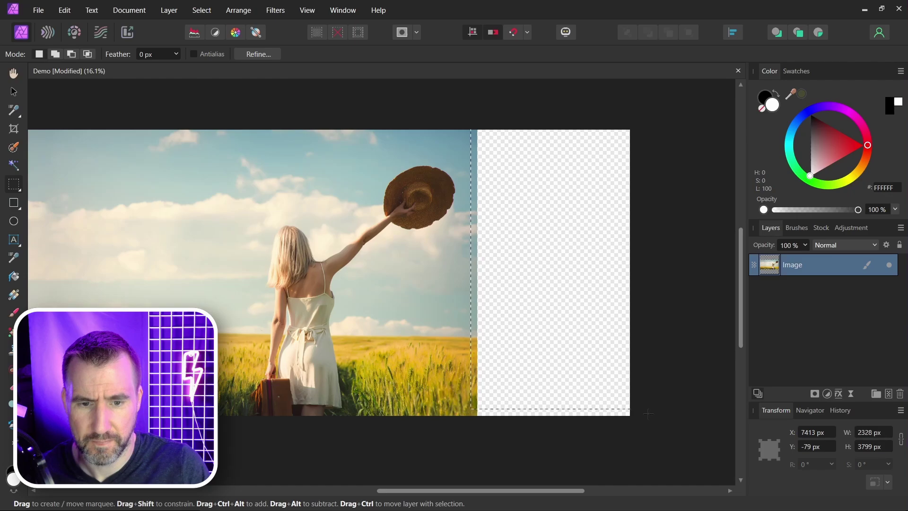
{"action": "left_click_drag", "start_coordinate": [648, 414], "coordinate": [647, 414]}
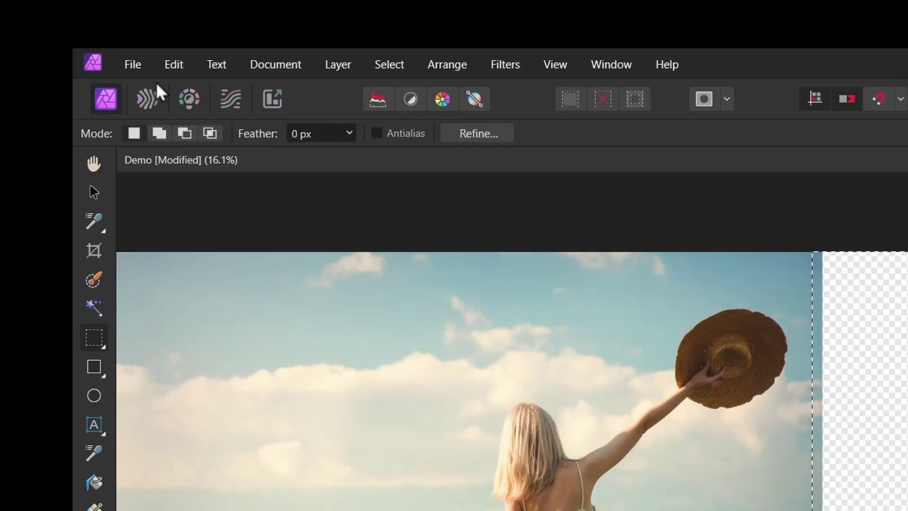
- Fill the right strip via Edit > Fill using the Inpainting option
{"action": "left_click", "coordinate": [61, 8]}
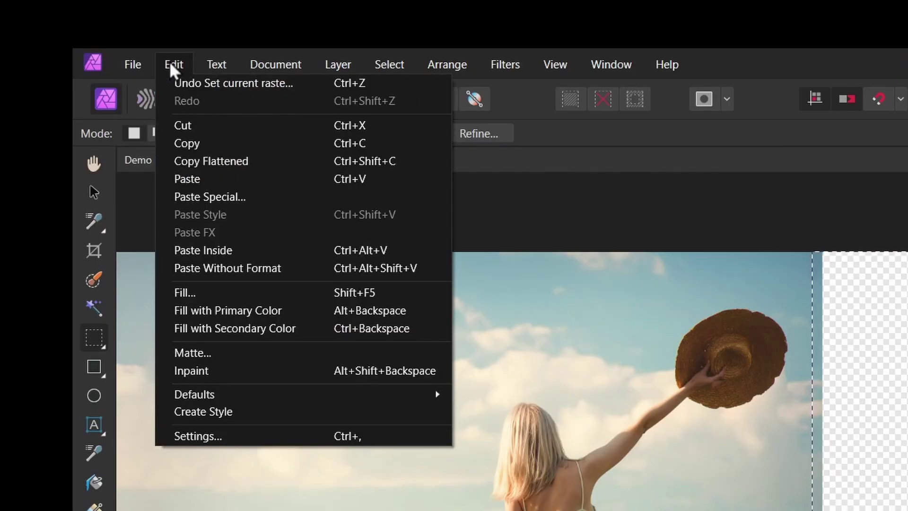
{"action": "left_click", "coordinate": [239, 289]}
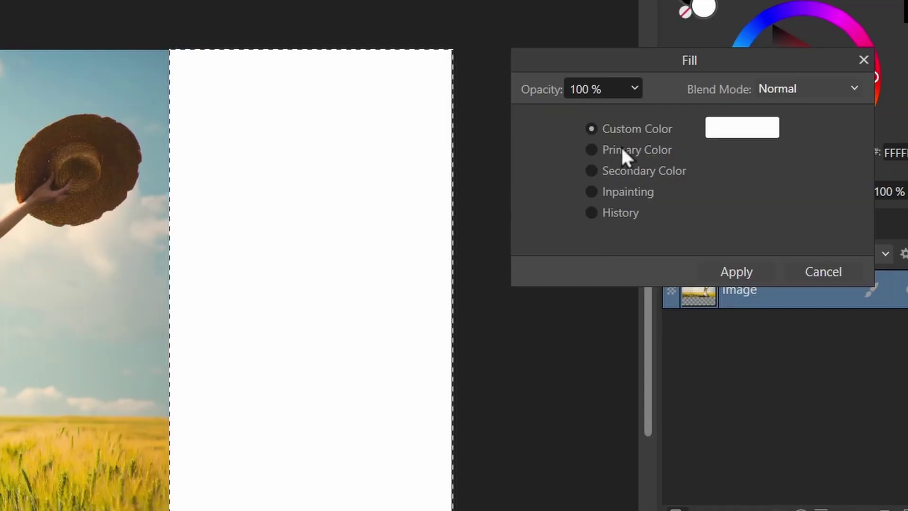
{"action": "left_click", "coordinate": [592, 150]}
{"action": "left_click", "coordinate": [591, 171]}
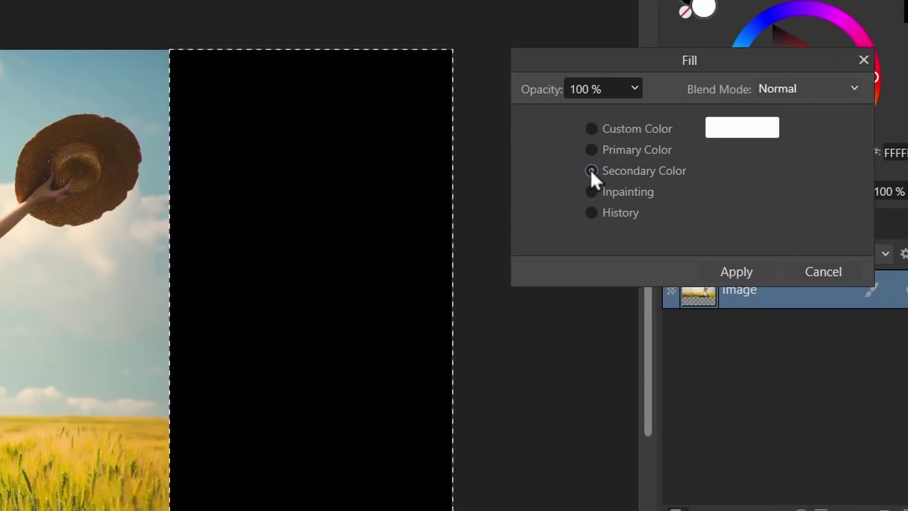
{"action": "left_click", "coordinate": [592, 192]}
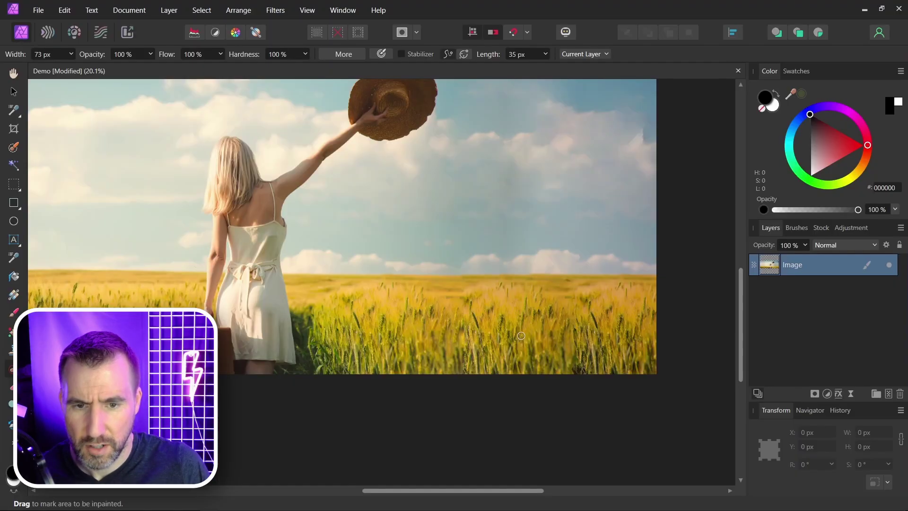
- Scroll the view over the inpainted right extension
{"action": "scroll", "coordinate": [525, 335], "scroll_direction": "up", "scroll_amount": 1}
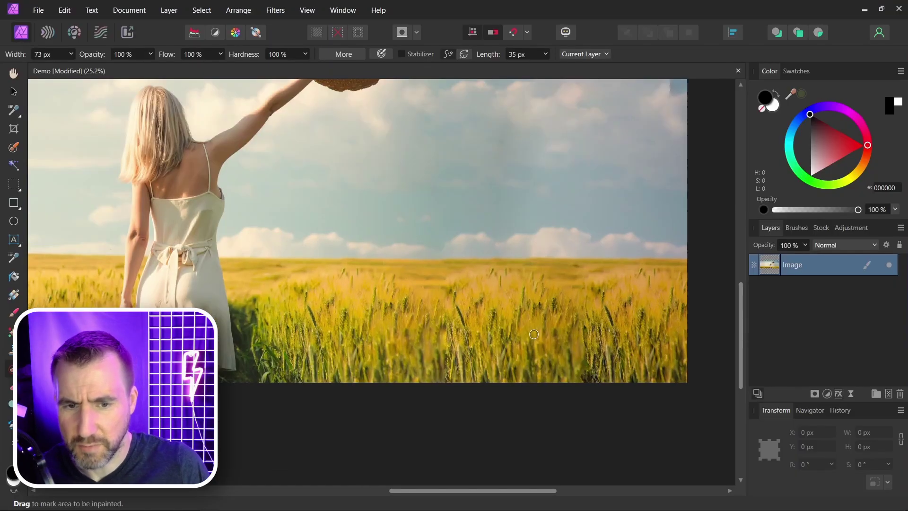